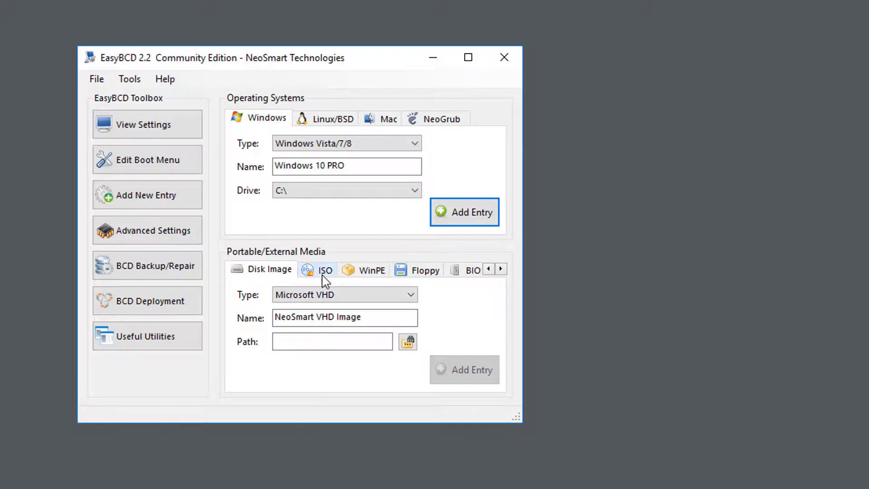
- Add a portable ISO boot entry named "Ghost 11.5.1" that uses Ghost.11.5.1.iso from the New.GHOST folder on SETUP (E:)
{"action": "left_click", "coordinate": [324, 273]}
{"action": "triple_click", "coordinate": [363, 293]}
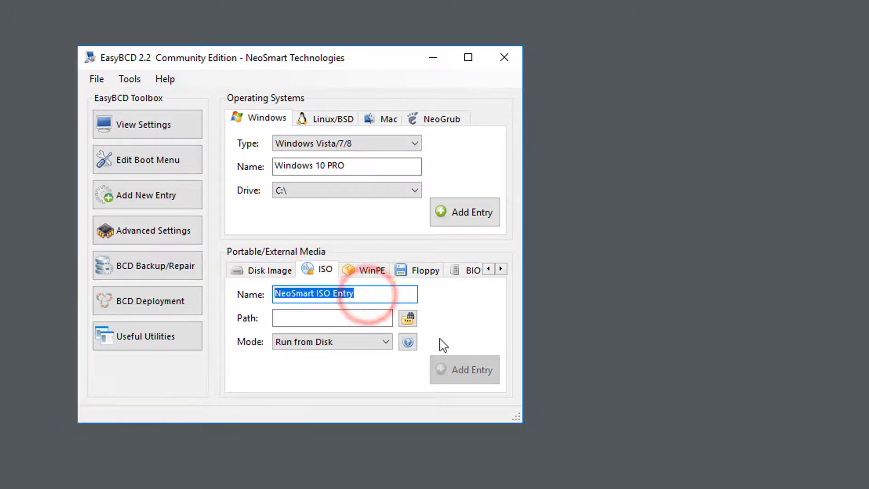
{"action": "type", "text": "Ghost 11.5.1"}
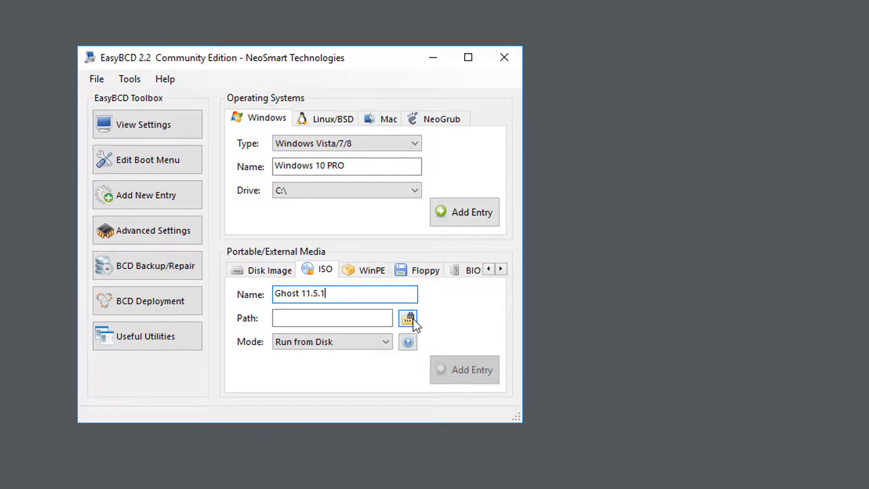
{"action": "left_click", "coordinate": [413, 319]}
{"action": "left_click", "coordinate": [163, 334]}
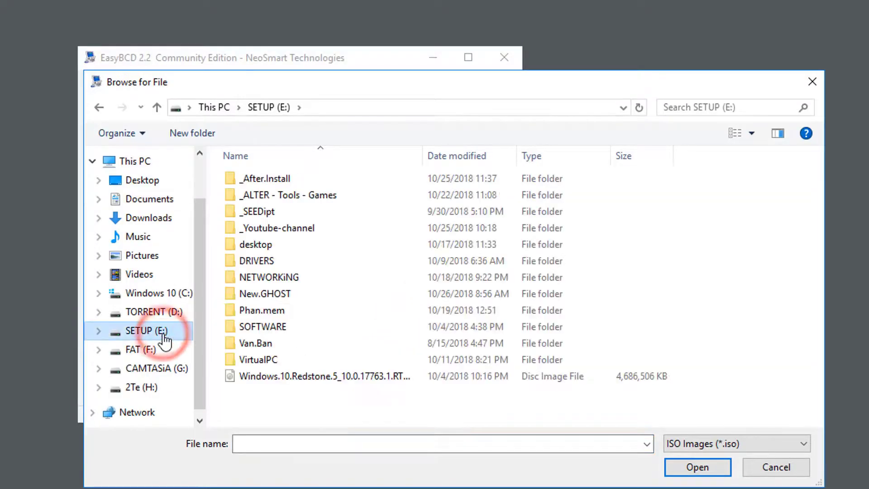
{"action": "double_click", "coordinate": [265, 294]}
{"action": "left_click", "coordinate": [281, 195]}
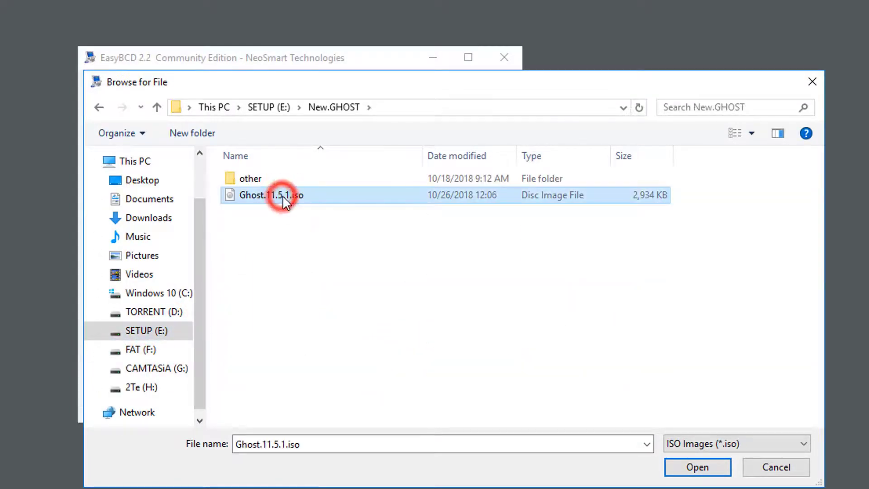
{"action": "left_click", "coordinate": [697, 467]}
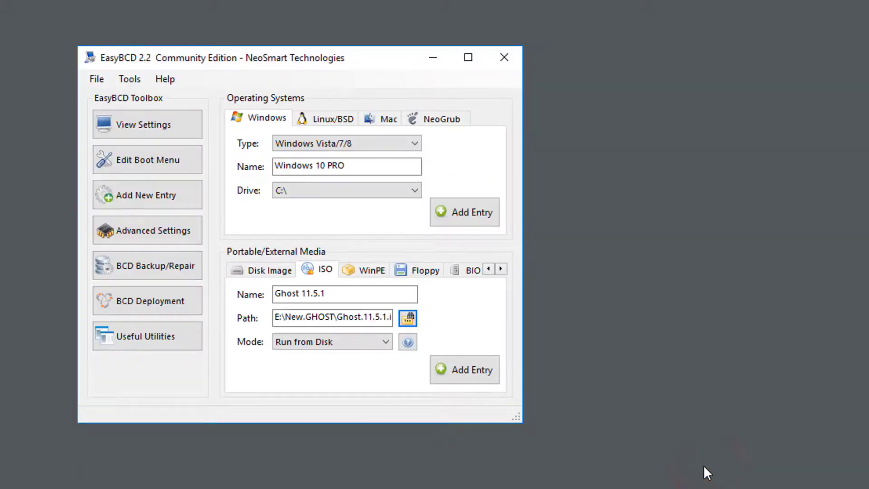
{"action": "left_click", "coordinate": [468, 384]}
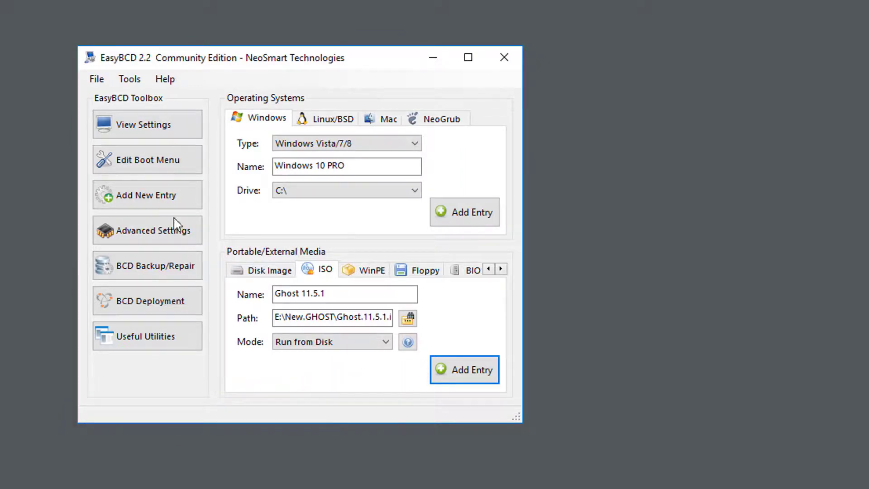
- Make Windows 10 PRO the default boot entry with a 3-second countdown and save the boot menu settings
{"action": "left_click", "coordinate": [145, 163]}
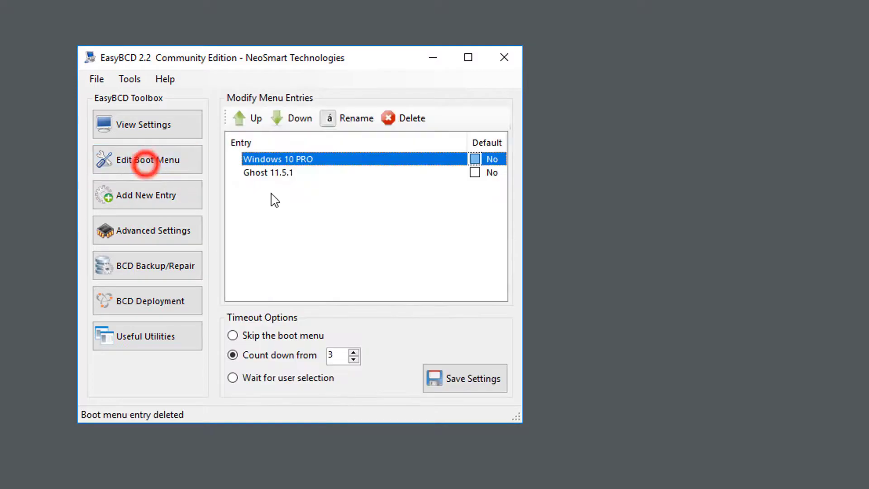
{"action": "left_click", "coordinate": [324, 172]}
{"action": "left_click", "coordinate": [330, 160]}
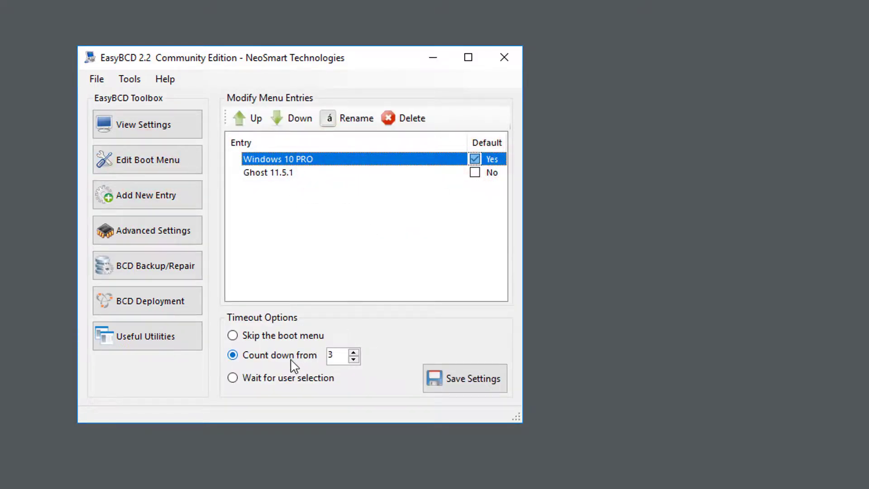
{"action": "left_click", "coordinate": [353, 353]}
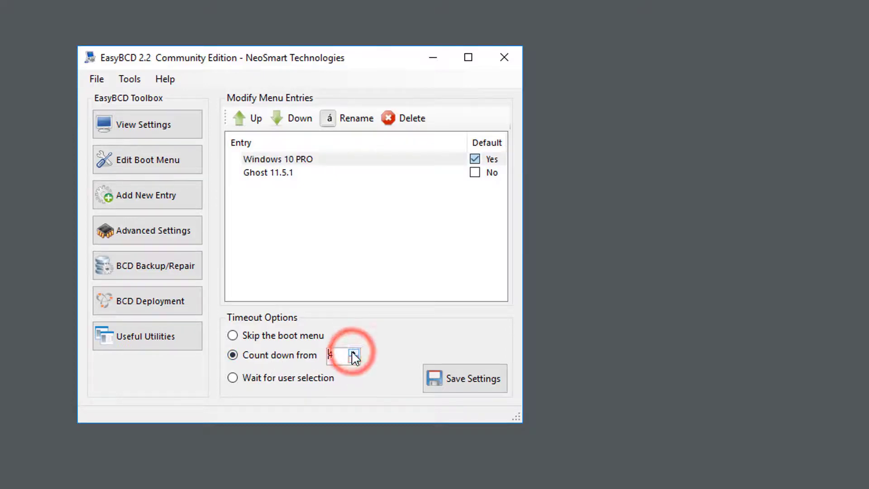
{"action": "double_click", "coordinate": [353, 360]}
{"action": "left_click", "coordinate": [385, 343]}
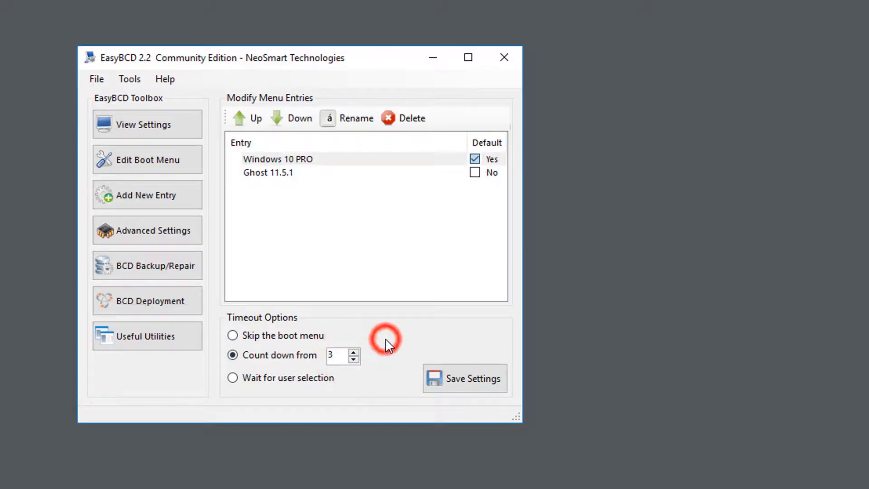
{"action": "left_click", "coordinate": [471, 381]}
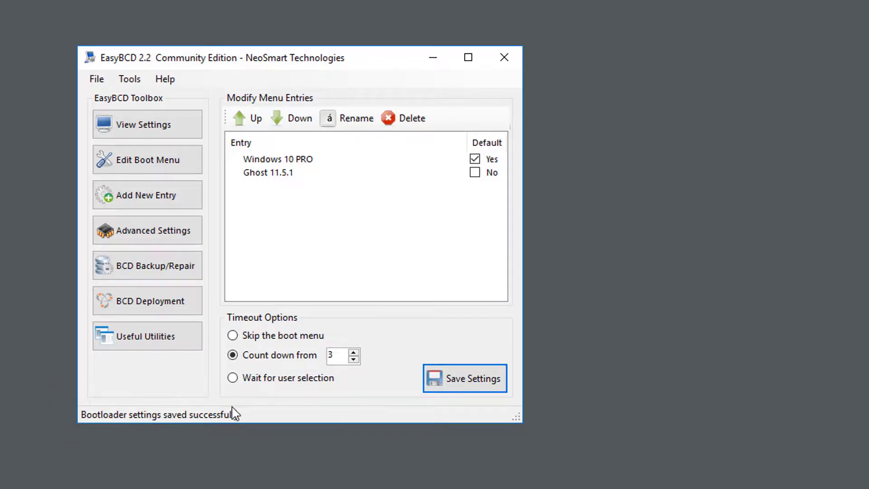
- Review the overview of the bootloader entries and close EasyBCD
{"action": "left_click", "coordinate": [152, 131]}
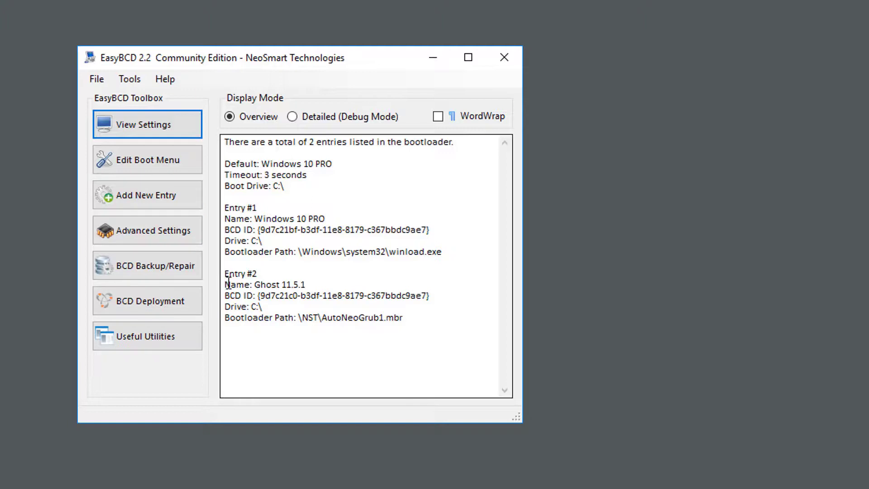
{"action": "left_click", "coordinate": [504, 58]}
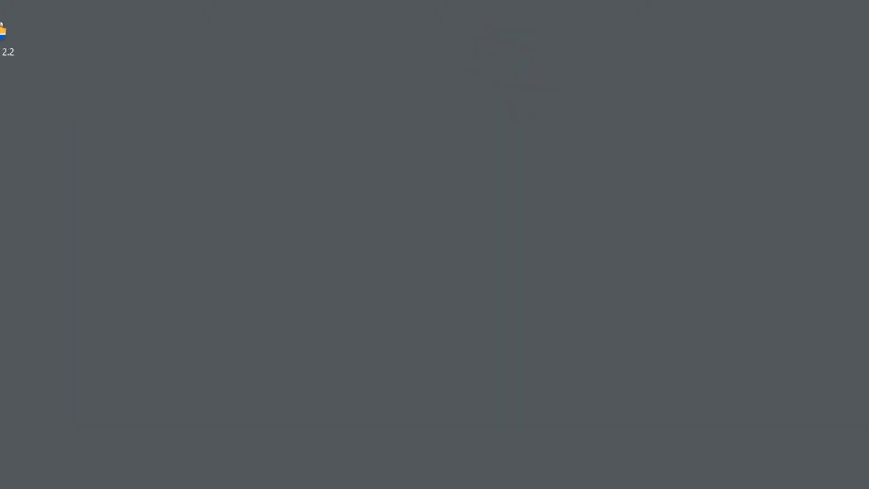
- Restart the computer and boot the Ghost 11.5.1 entry from the Windows Boot Manager
{"action": "left_click", "coordinate": [20, 475]}
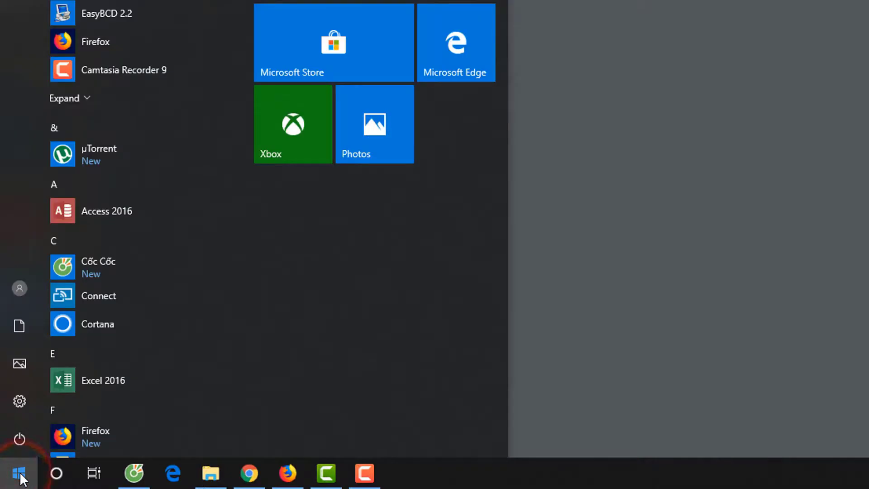
{"action": "left_click", "coordinate": [20, 438]}
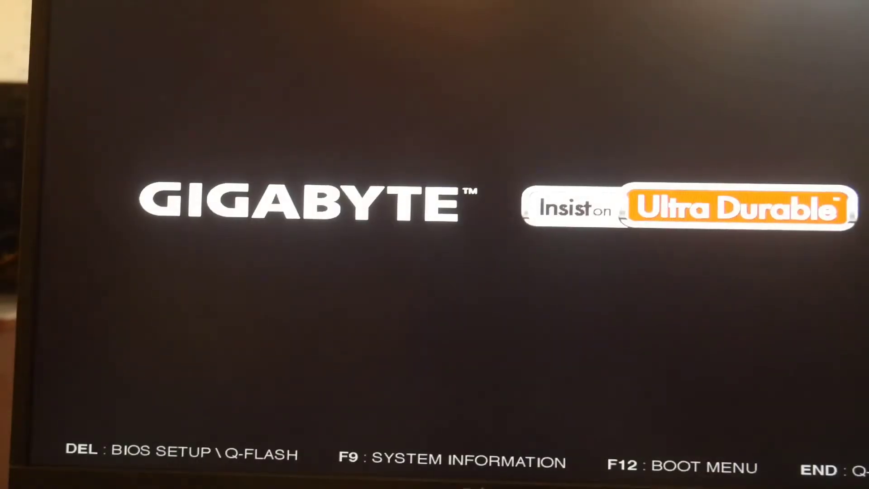
{"action": "key", "text": "Down"}
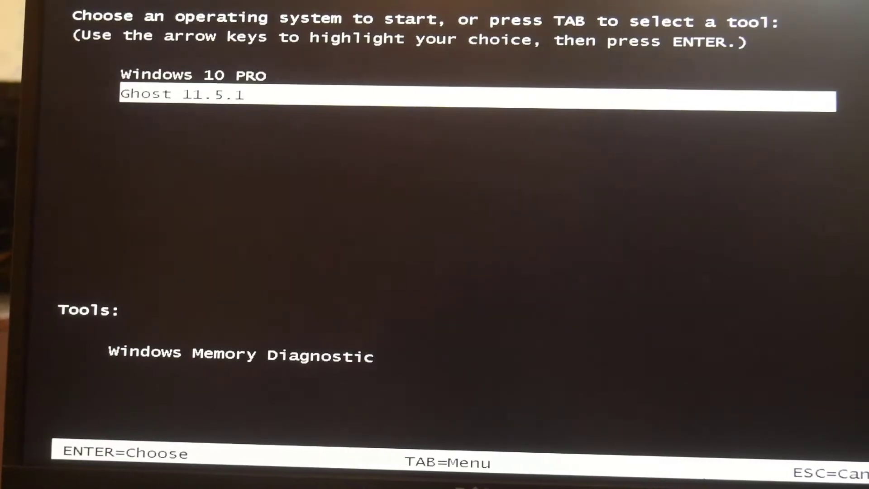
{"action": "key", "text": "Up"}
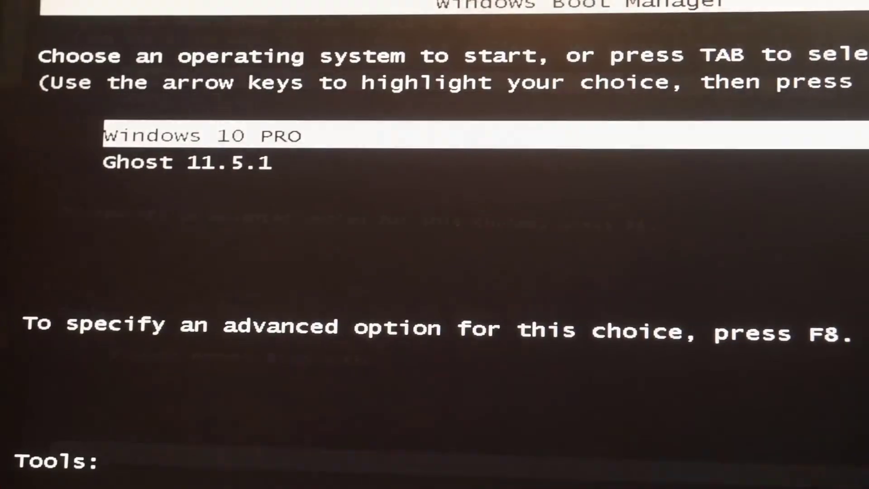
{"action": "key", "text": "Down"}
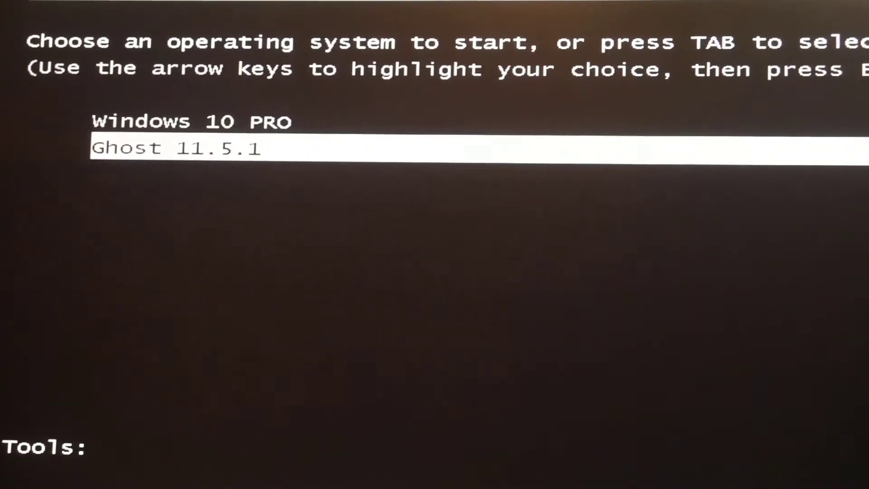
{"action": "key", "text": "Up"}
{"action": "key", "text": "Down"}
{"action": "key", "text": "Return"}
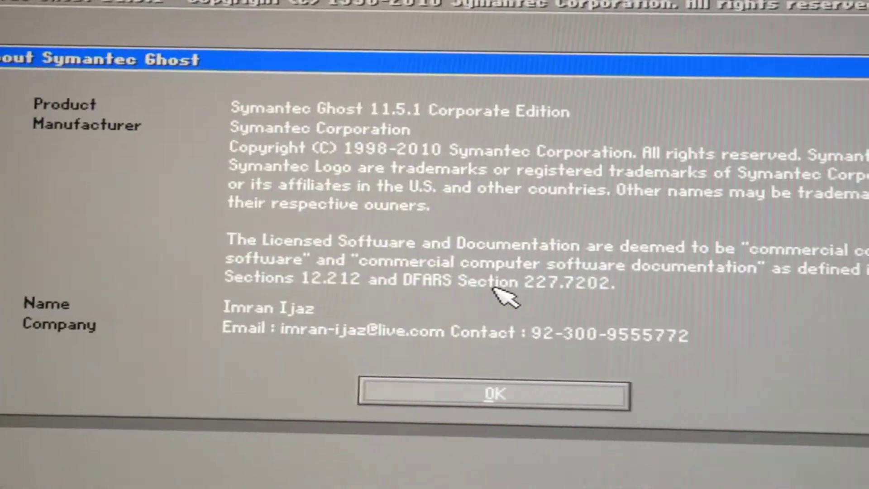
- Dismiss the Symantec Ghost product information and start a local partition restore from an image
{"action": "key", "text": "Return"}
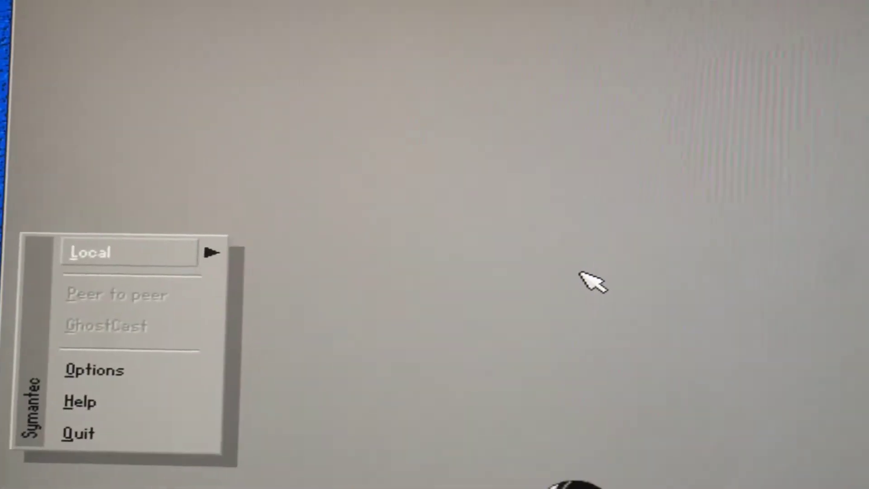
{"action": "key", "text": "Return"}
{"action": "key", "text": "Down"}
{"action": "key", "text": "Return"}
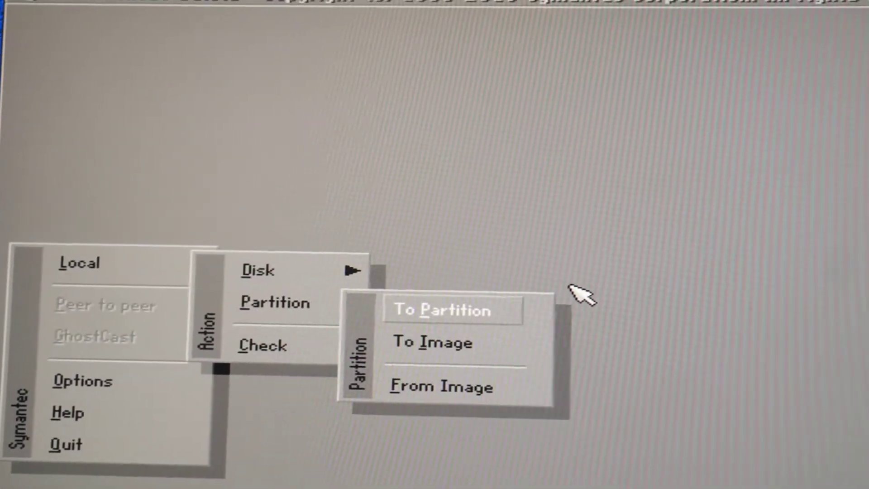
{"action": "key", "text": "Down"}
{"action": "key", "text": "Down"}
{"action": "key", "text": "Return"}
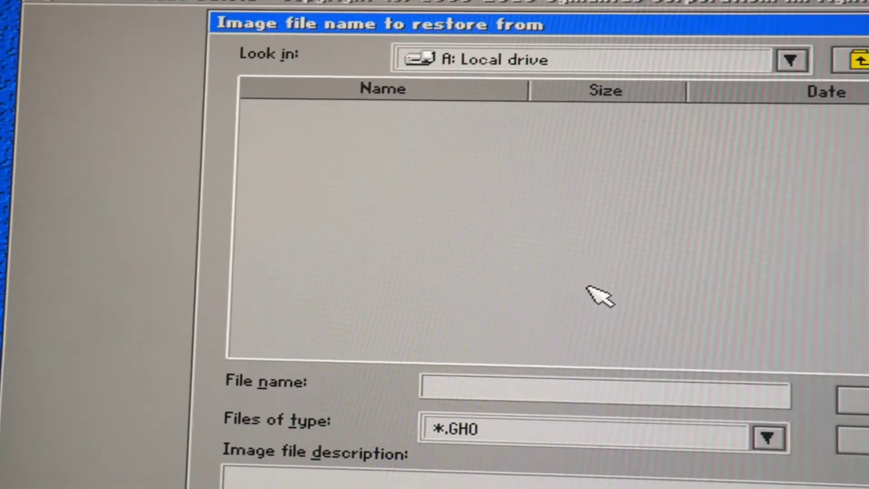
- Browse for the image to restore in the New.GHOST folder on the 2.2 [SETUP] NTFS drive
{"action": "key", "text": "alt+Down"}
{"action": "key", "text": "Down"}
{"action": "key", "text": "Down"}
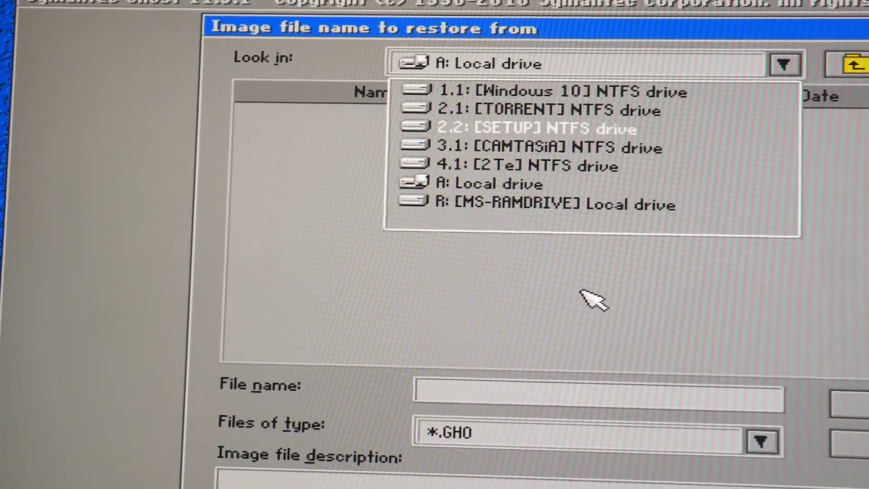
{"action": "key", "text": "Return"}
{"action": "key", "text": "Down"}
{"action": "key", "text": "Down"}
{"action": "key", "text": "Down"}
{"action": "key", "text": "Down"}
{"action": "key", "text": "Down"}
{"action": "key", "text": "Down"}
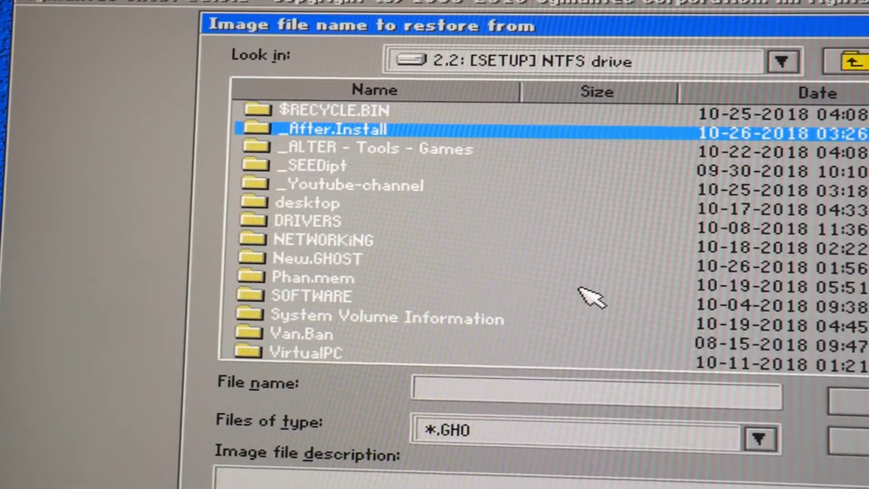
{"action": "key", "text": "Down"}
{"action": "key", "text": "Down"}
{"action": "key", "text": "Return"}
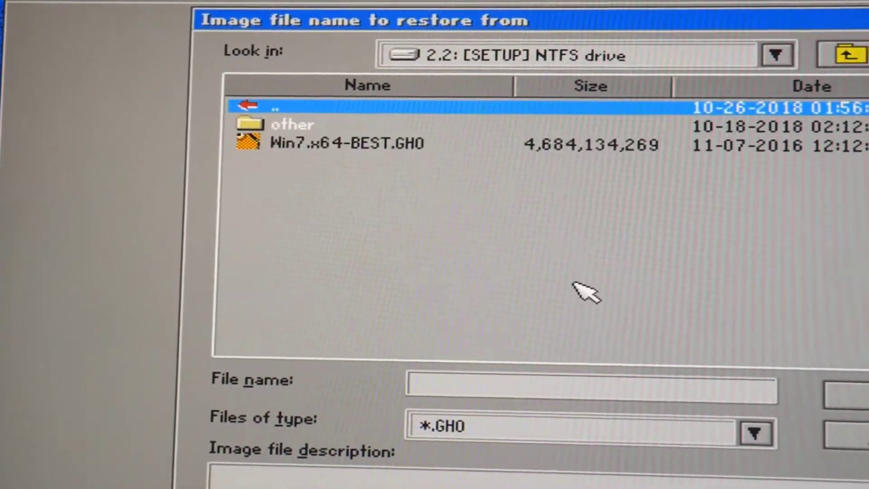
- Examine the Ghost images available in the "other" subfolder of New.GHOST
{"action": "key", "text": "Down"}
{"action": "key", "text": "Down"}
{"action": "key", "text": "Up"}
{"action": "key", "text": "Return"}
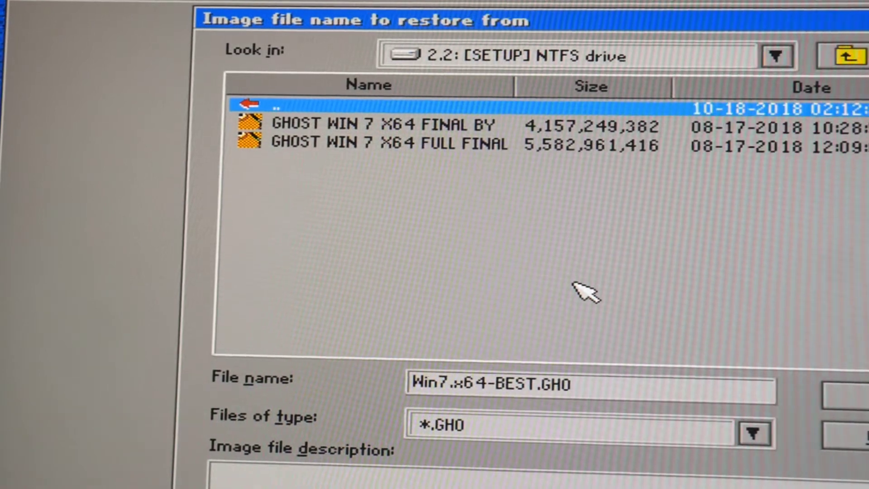
- Leave the image selection without restoring and boot back into Windows 10 PRO
{"action": "key", "text": "Escape"}
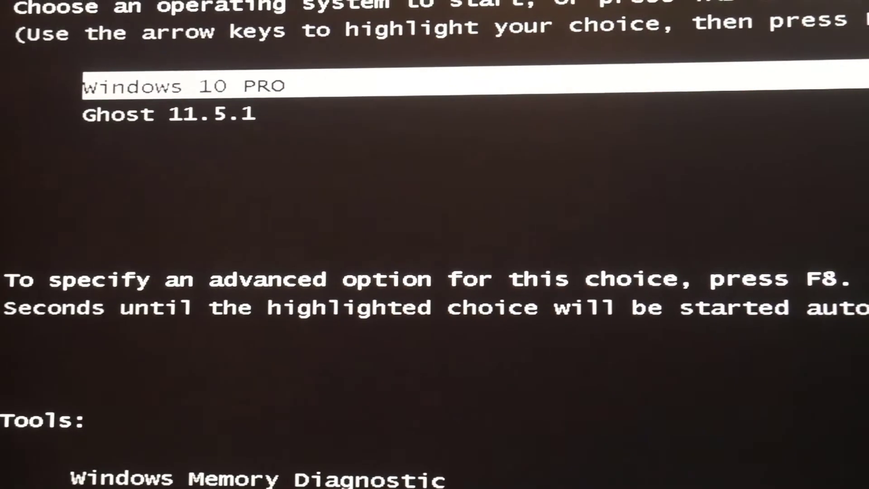
{"action": "key", "text": "Return"}
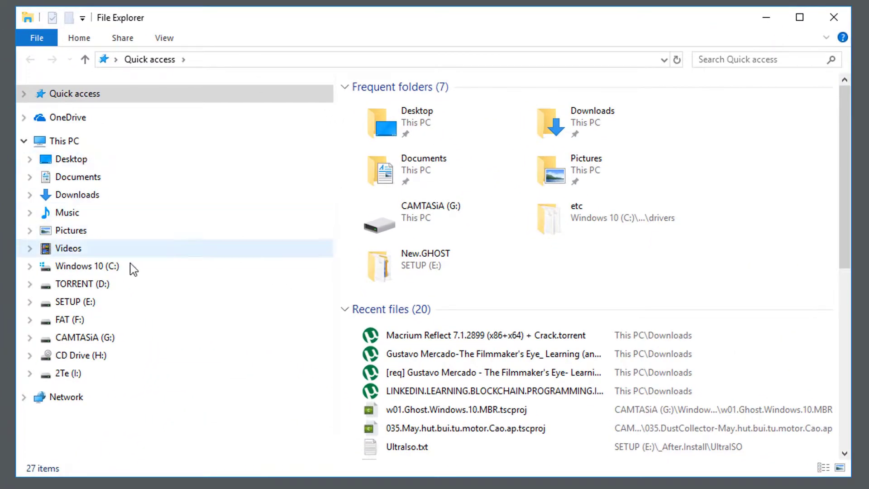
- Open the New.GHOST folder on SETUP (E:) in File Explorer and check the Win10.1, EasyBCD 2.3-UEFI.exe and EasyBCD 2.2.exe files
{"action": "left_click", "coordinate": [32, 300]}
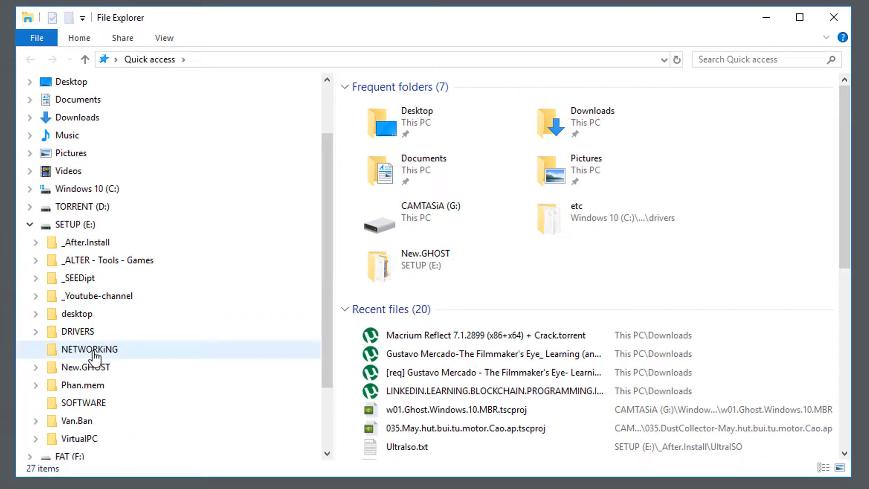
{"action": "left_click", "coordinate": [95, 365]}
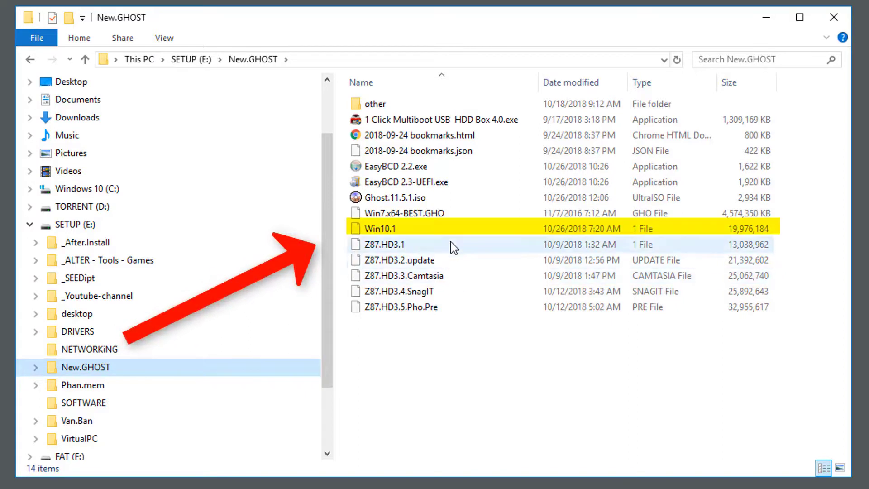
{"action": "left_click", "coordinate": [422, 234]}
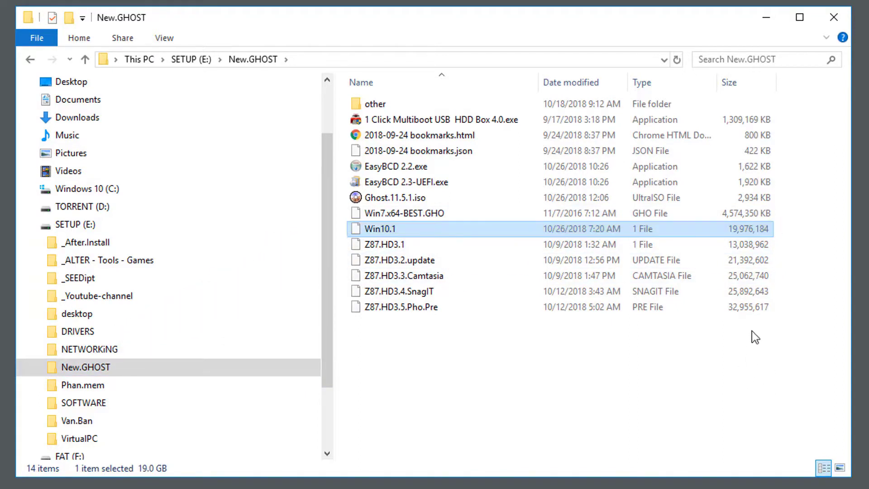
{"action": "left_click", "coordinate": [428, 184]}
{"action": "left_click", "coordinate": [414, 167]}
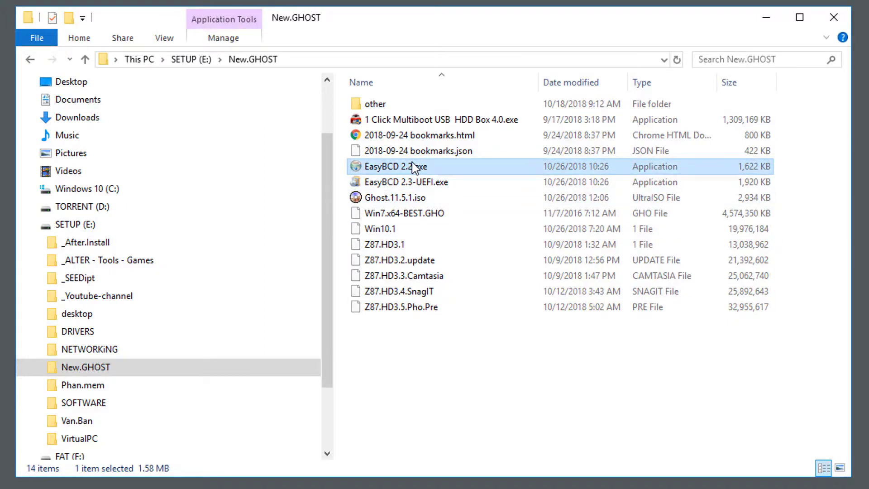
{"action": "left_click", "coordinate": [493, 402]}
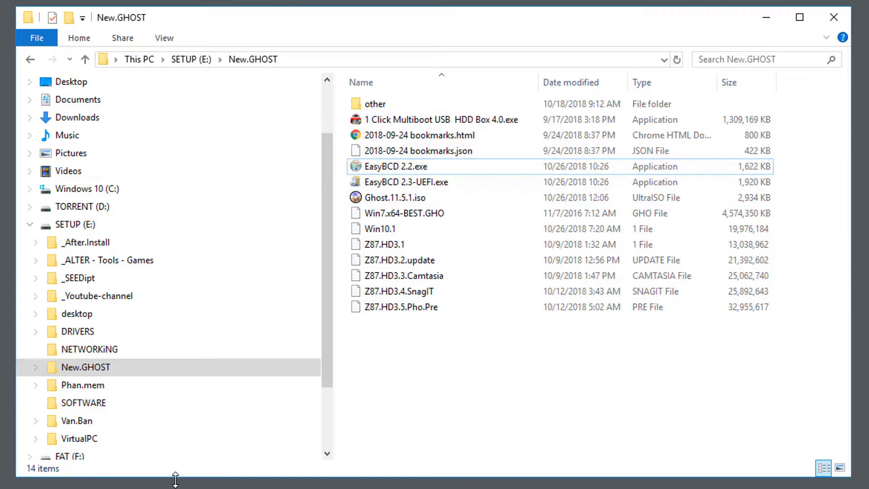
- Open Computer Management for This PC
{"action": "scroll", "coordinate": [155, 219], "scroll_direction": "up", "scroll_amount": 2}
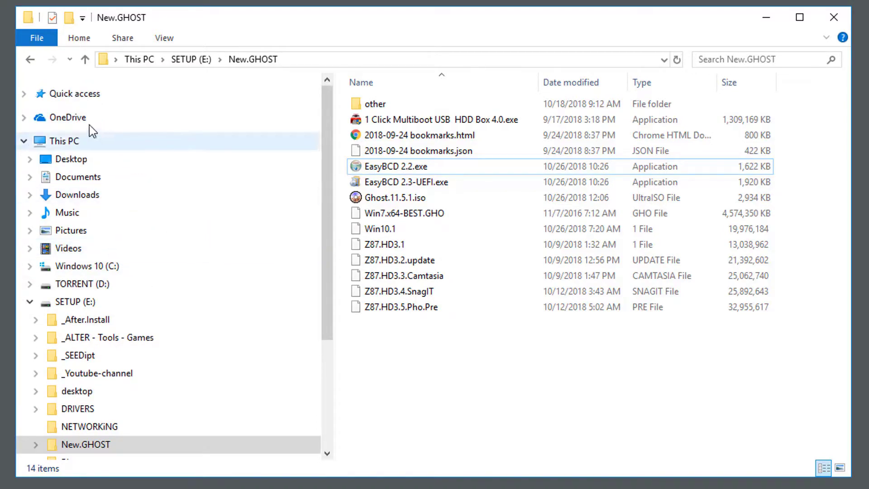
{"action": "right_click", "coordinate": [64, 140]}
{"action": "left_click", "coordinate": [111, 170]}
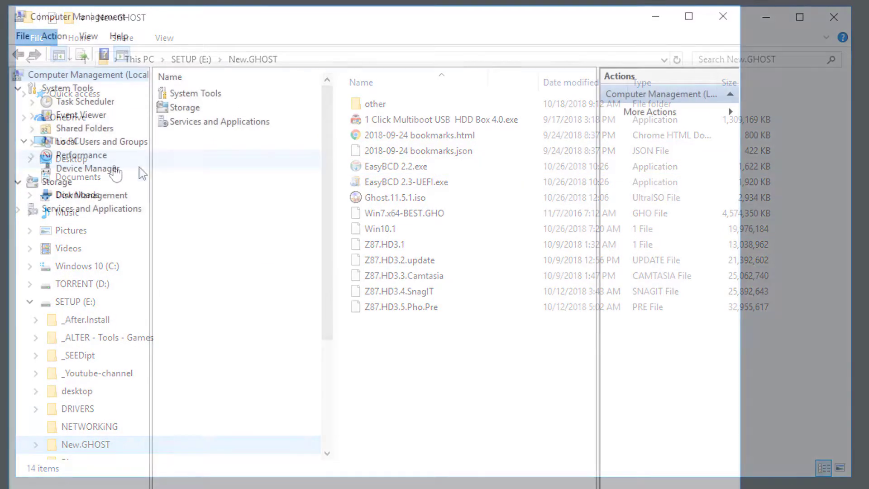
- Examine the disks in Disk Management and the conversion options offered for Disk 0, then close Computer Management
{"action": "left_click", "coordinate": [92, 196]}
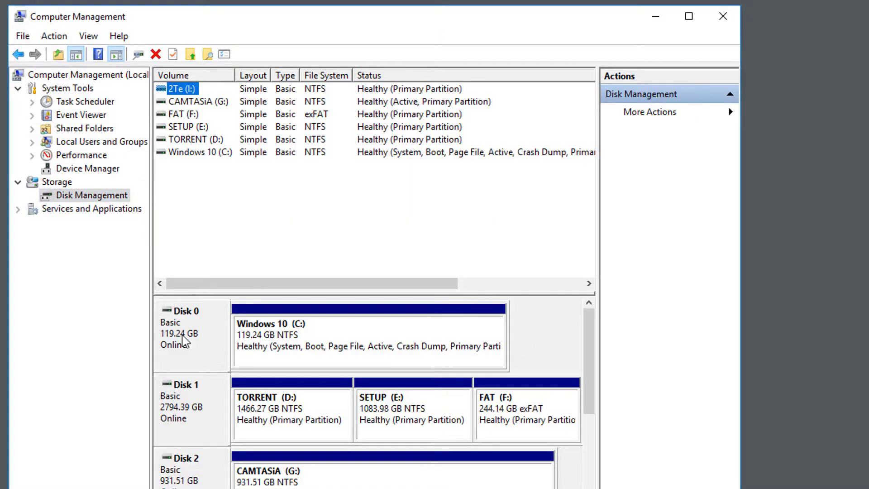
{"action": "right_click", "coordinate": [176, 334]}
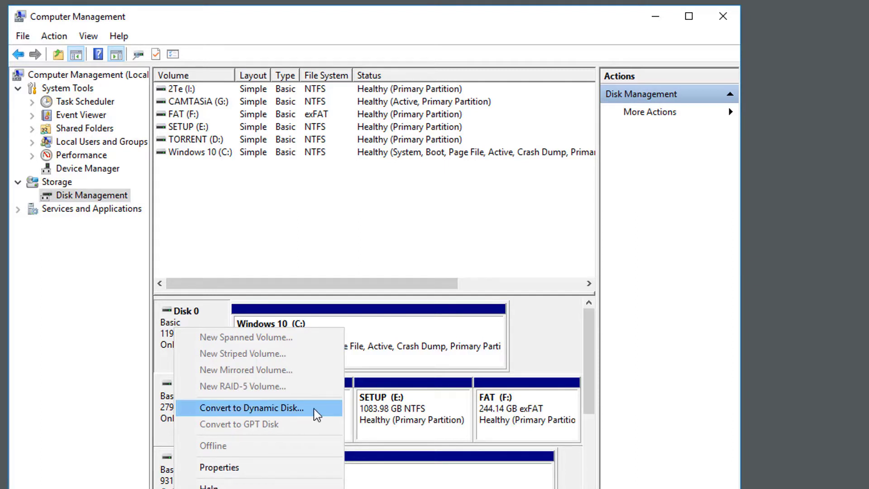
{"action": "left_click", "coordinate": [164, 404]}
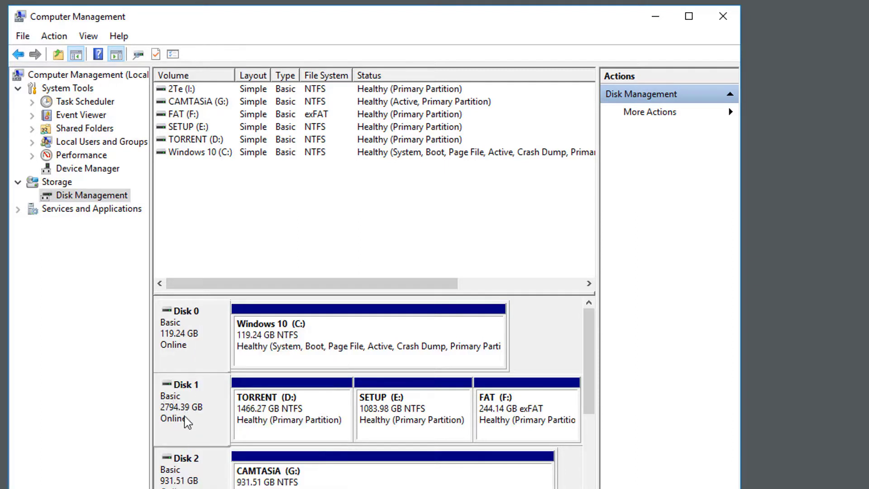
{"action": "left_click_drag", "start_coordinate": [595, 348], "coordinate": [604, 434]}
{"action": "left_click_drag", "start_coordinate": [597, 394], "coordinate": [588, 348]}
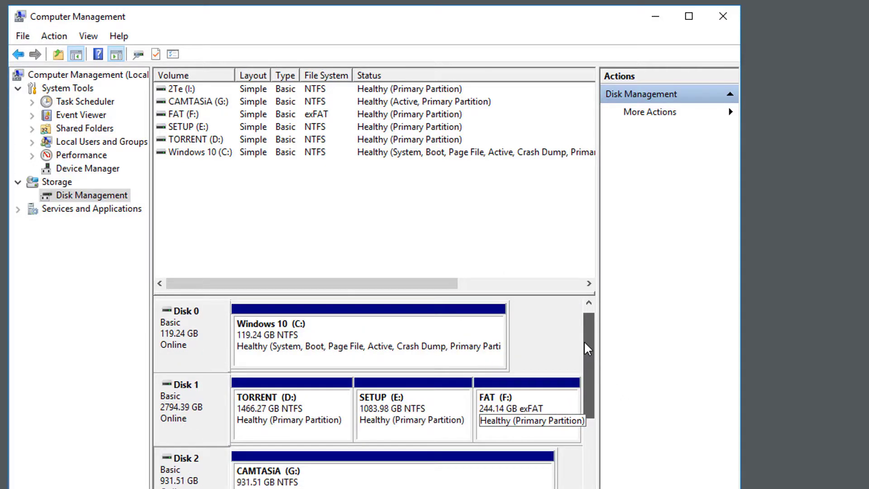
{"action": "left_click", "coordinate": [723, 18]}
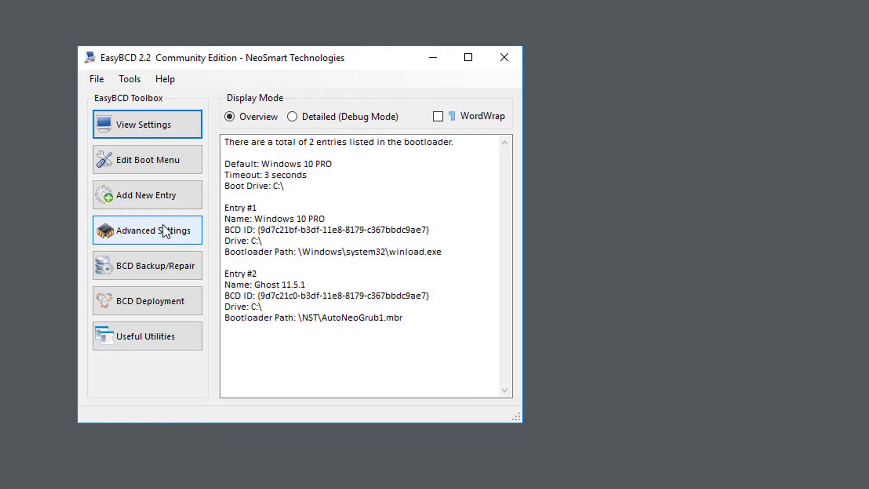
- Review the advanced and developer settings of the Ghost 11.5.1 and Windows 10 PRO boot entries in EasyBCD
{"action": "left_click", "coordinate": [163, 224]}
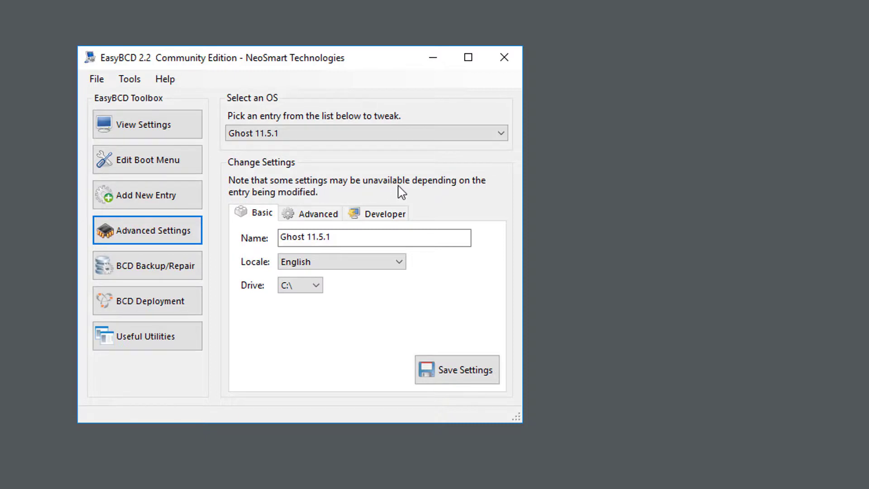
{"action": "left_click", "coordinate": [322, 214]}
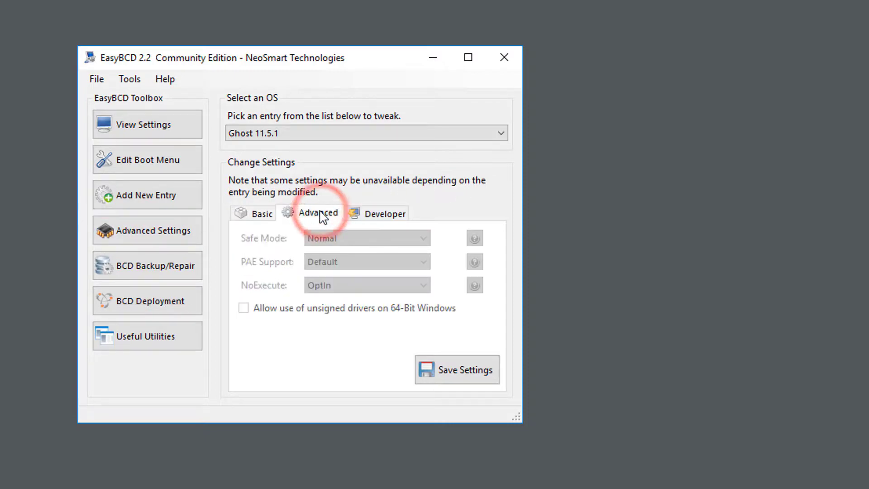
{"action": "left_click", "coordinate": [386, 213]}
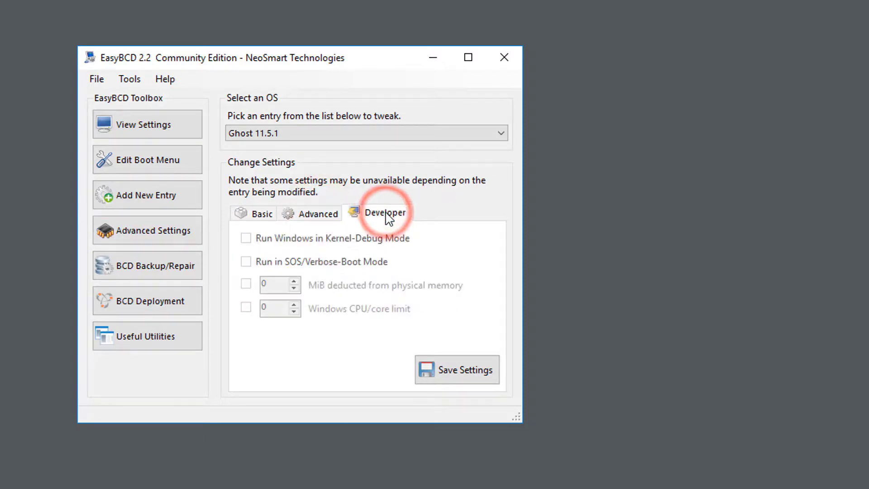
{"action": "left_click", "coordinate": [430, 134]}
{"action": "left_click", "coordinate": [421, 147]}
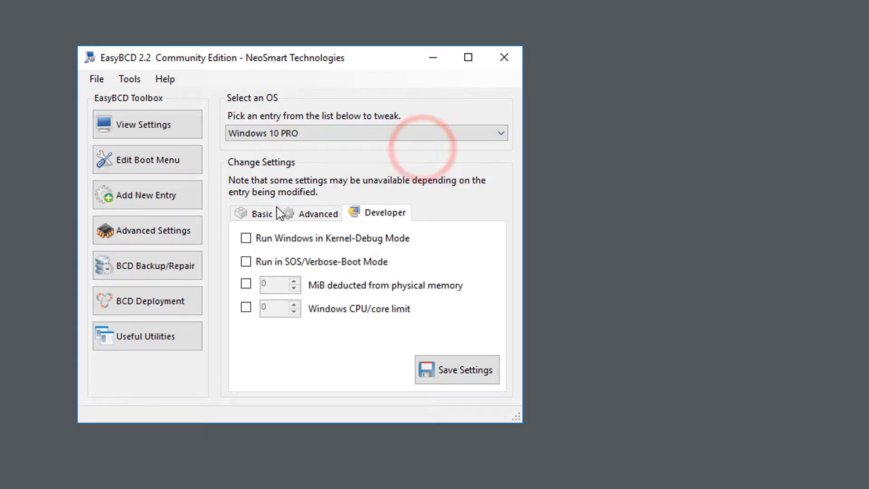
{"action": "left_click", "coordinate": [252, 219]}
{"action": "left_click", "coordinate": [305, 212]}
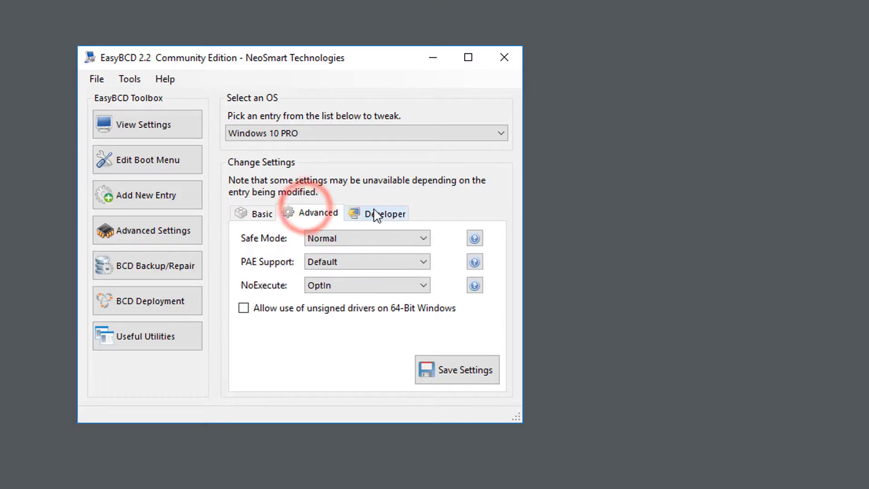
{"action": "left_click", "coordinate": [379, 215]}
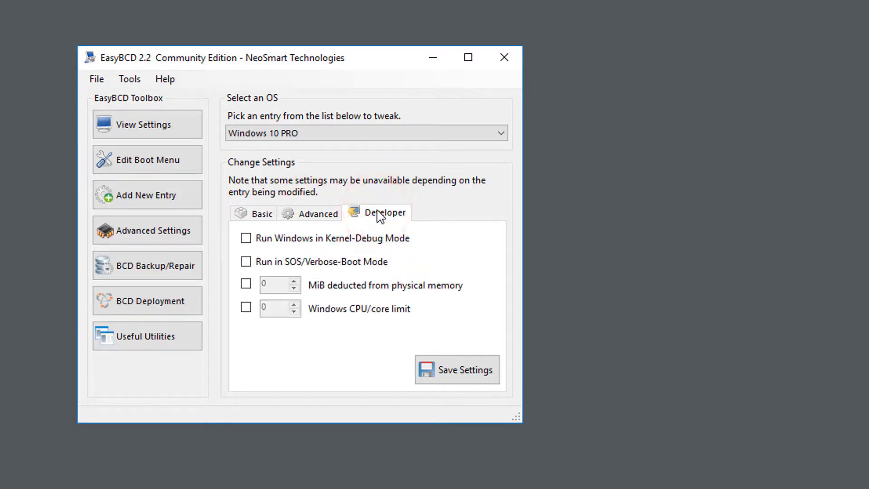
- Back up the bootloader settings to EasyBCD Backup (2018-10-26) (2).bcd in the Documents folder
{"action": "left_click", "coordinate": [149, 277]}
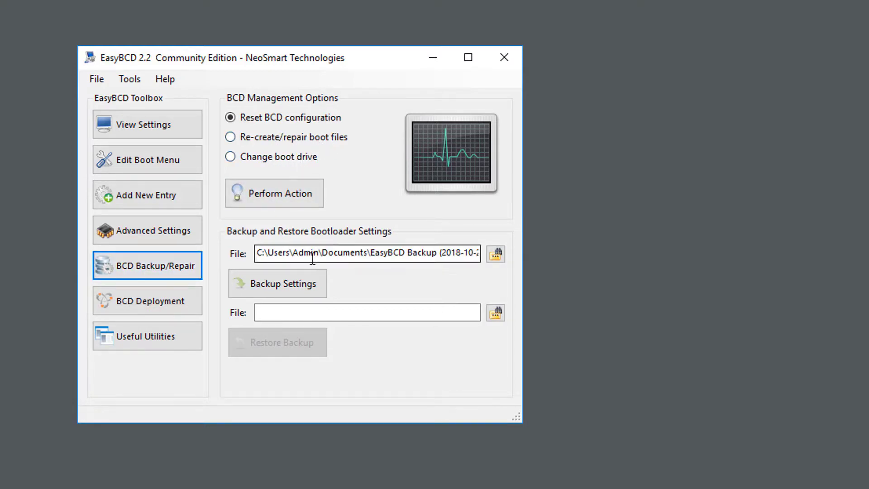
{"action": "left_click_drag", "start_coordinate": [301, 255], "coordinate": [461, 254]}
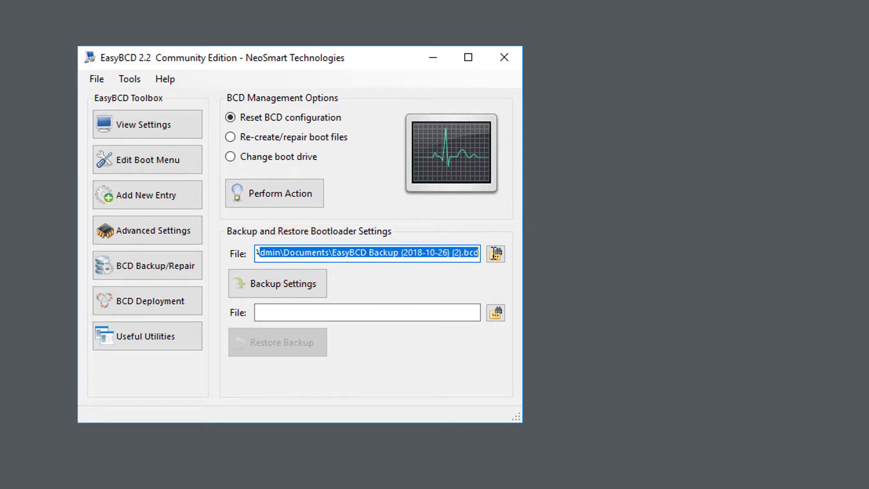
{"action": "left_click", "coordinate": [282, 290]}
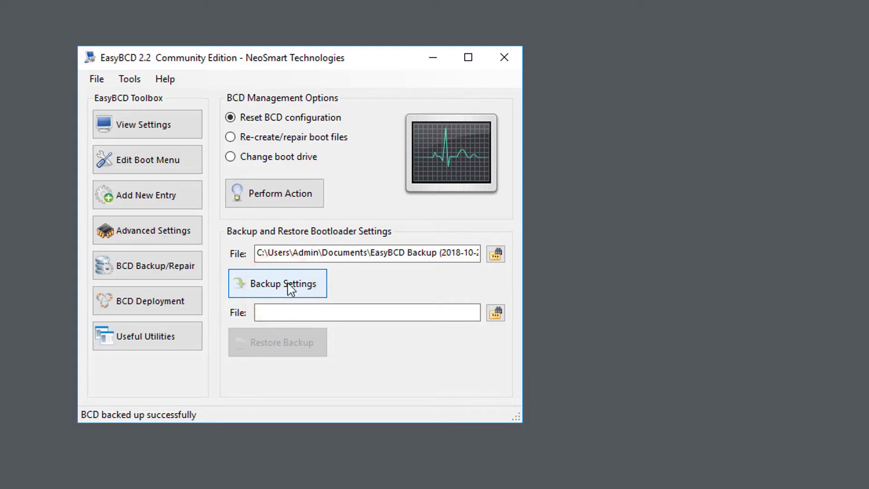
- Browse to the bootloader backups in Documents and rename EasyBCD Backup (2018-10-26) (2).bcd to EasyBCD.Windows.10.and.Ghost.bcd
{"action": "left_click", "coordinate": [494, 253]}
{"action": "left_click", "coordinate": [317, 211]}
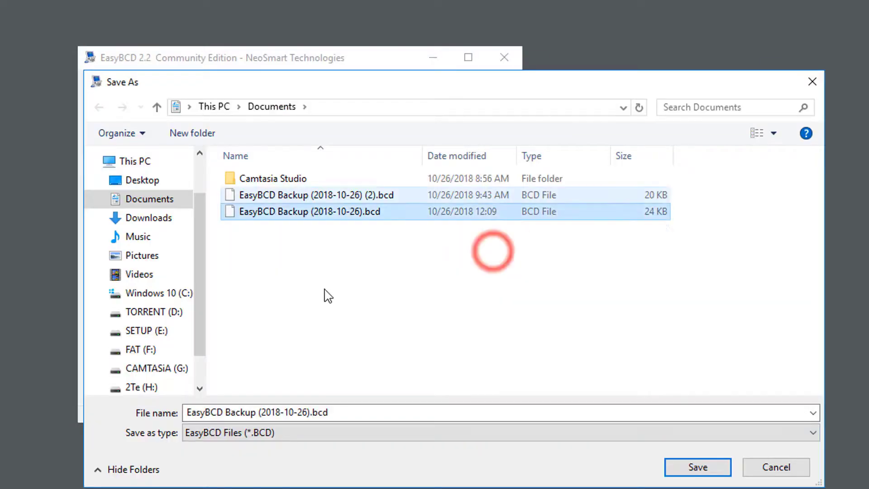
{"action": "left_click", "coordinate": [312, 194]}
{"action": "left_click", "coordinate": [290, 195]}
{"action": "left_click_drag", "start_coordinate": [276, 195], "coordinate": [376, 195]}
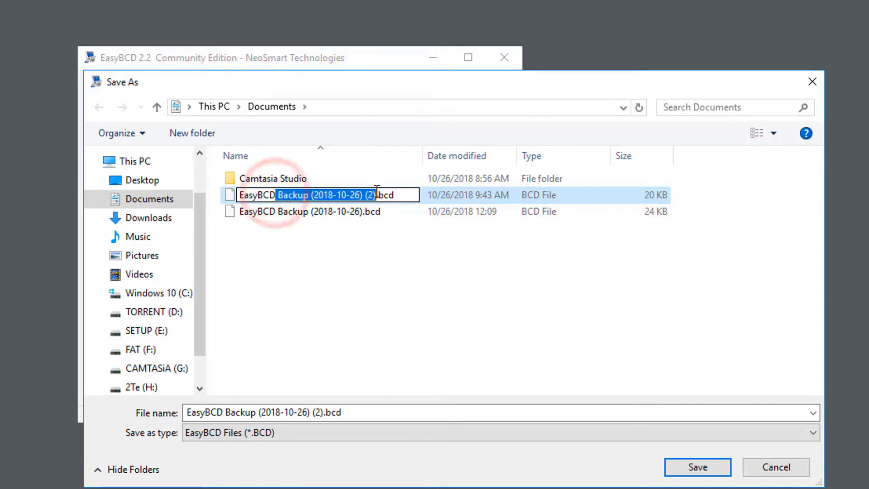
{"action": "key", "text": "BackSpace"}
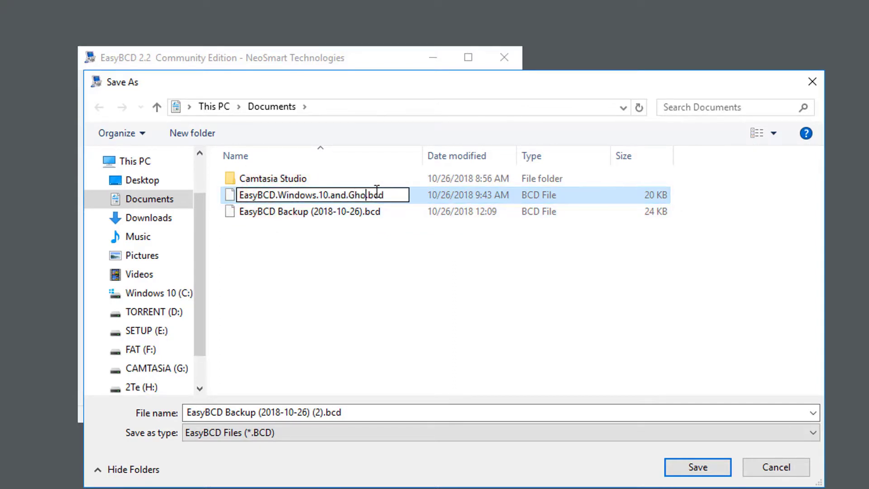
{"action": "left_click", "coordinate": [395, 271]}
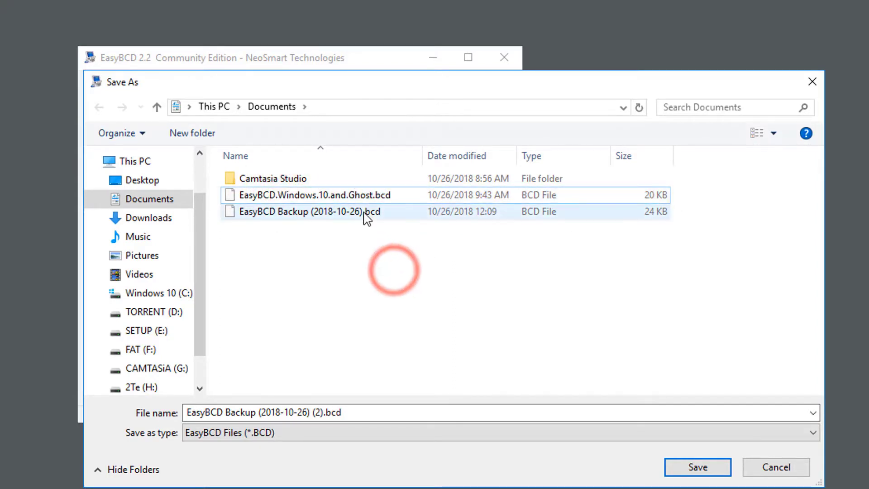
- Choose EasyBCD.Windows.10.and.Ghost.bcd as the backup file and accept replacing the existing file
{"action": "left_click", "coordinate": [364, 195]}
{"action": "left_click", "coordinate": [680, 469]}
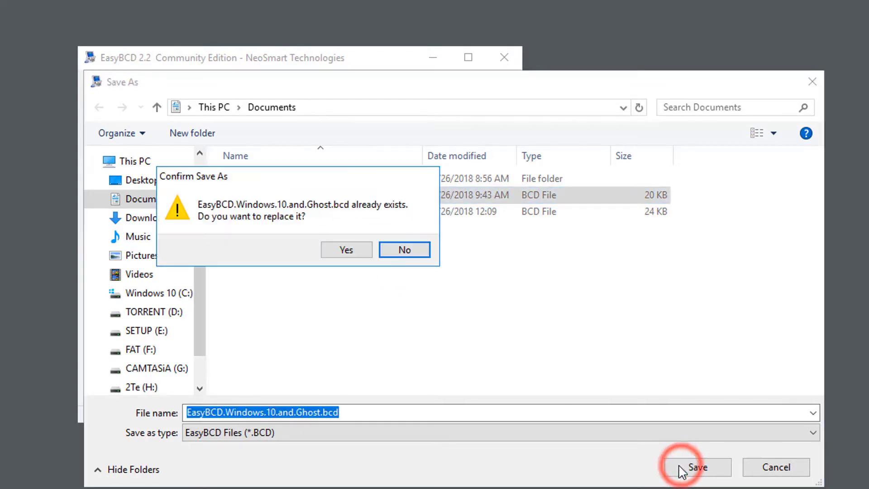
{"action": "left_click", "coordinate": [348, 251]}
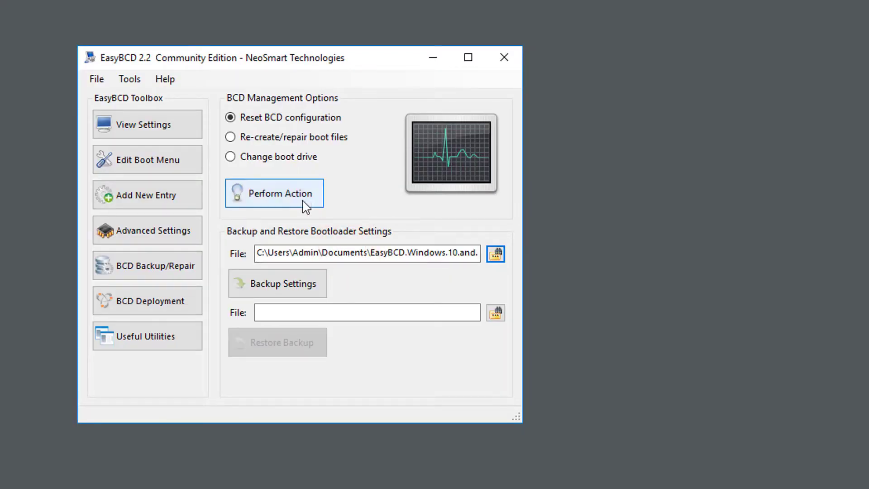
- Reset the BCD configuration and check the boot menu for remaining entries
{"action": "left_click", "coordinate": [288, 207]}
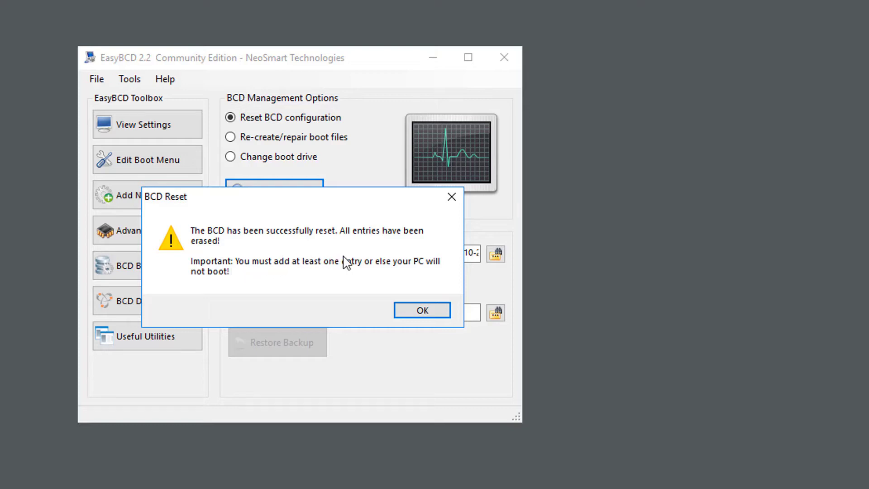
{"action": "key", "text": "Return"}
{"action": "left_click", "coordinate": [175, 195]}
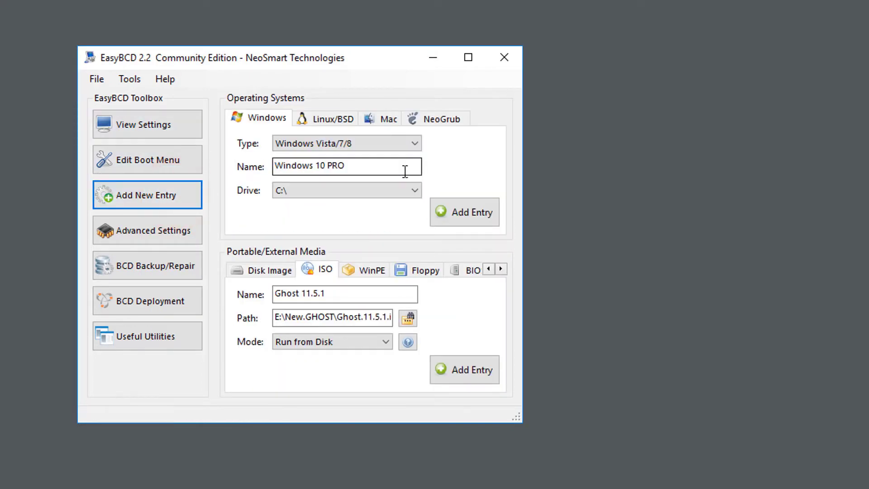
{"action": "left_click", "coordinate": [151, 156]}
{"action": "left_click", "coordinate": [159, 125]}
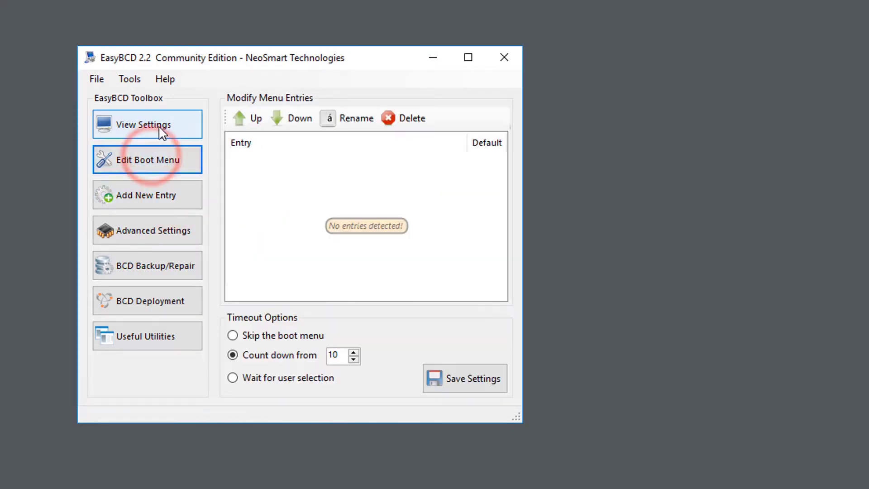
{"action": "left_click", "coordinate": [162, 161]}
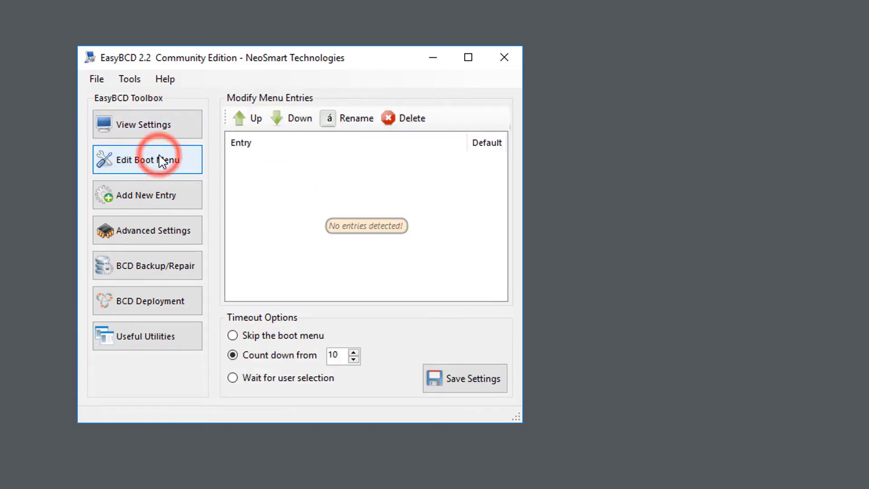
- Add a Windows Vista/7/8 entry named Windows 10 PRO on C:\ and a Run from Disk ISO entry named Ghost 11.5.1
{"action": "left_click", "coordinate": [162, 193]}
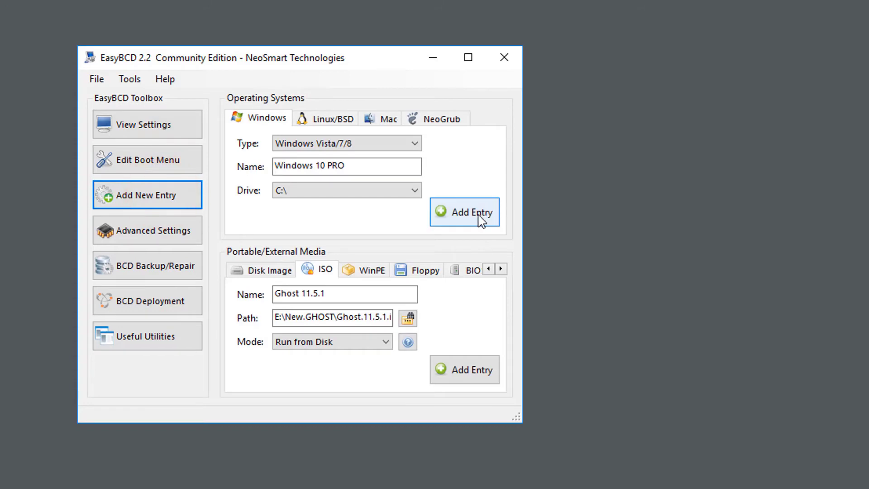
{"action": "left_click", "coordinate": [481, 220]}
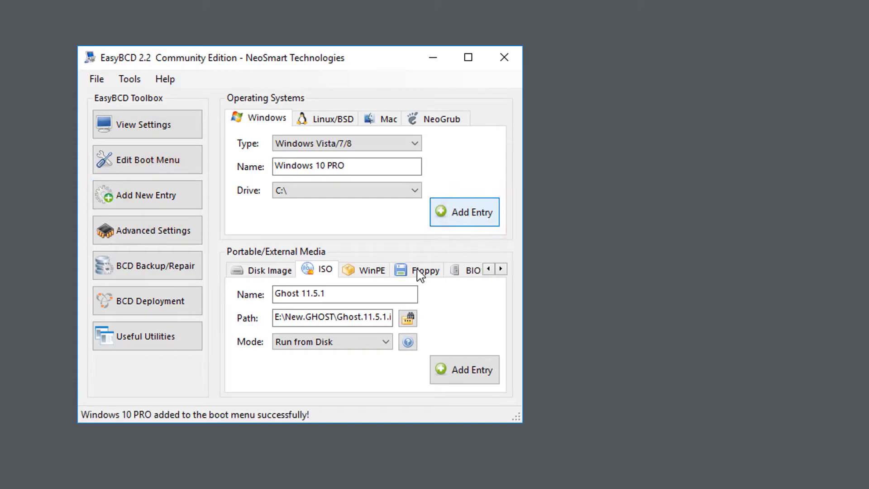
{"action": "left_click", "coordinate": [453, 370]}
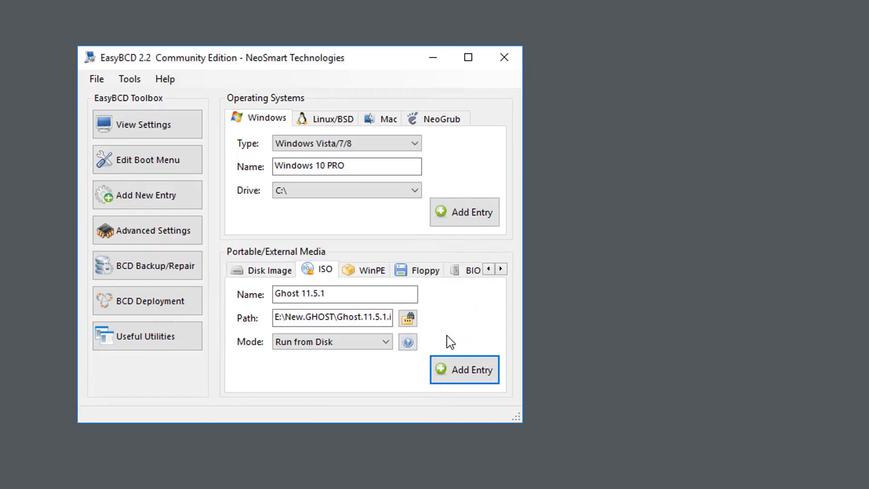
- Set the boot menu countdown to 3 seconds, save the settings and review the bootloader overview
{"action": "left_click", "coordinate": [168, 172]}
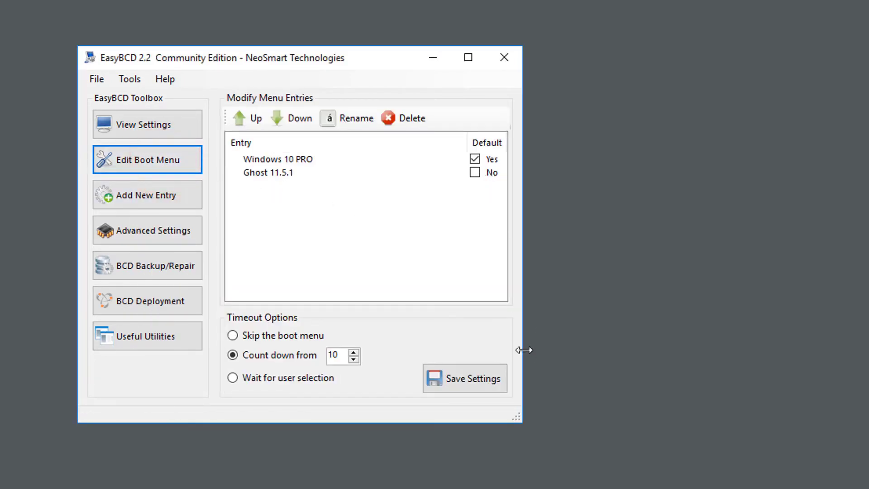
{"action": "double_click", "coordinate": [347, 354]}
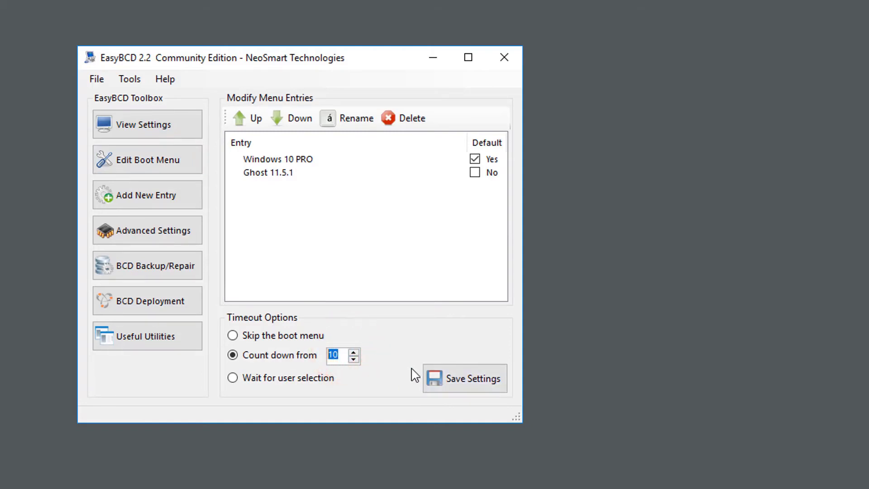
{"action": "type", "text": "3"}
{"action": "left_click", "coordinate": [458, 378]}
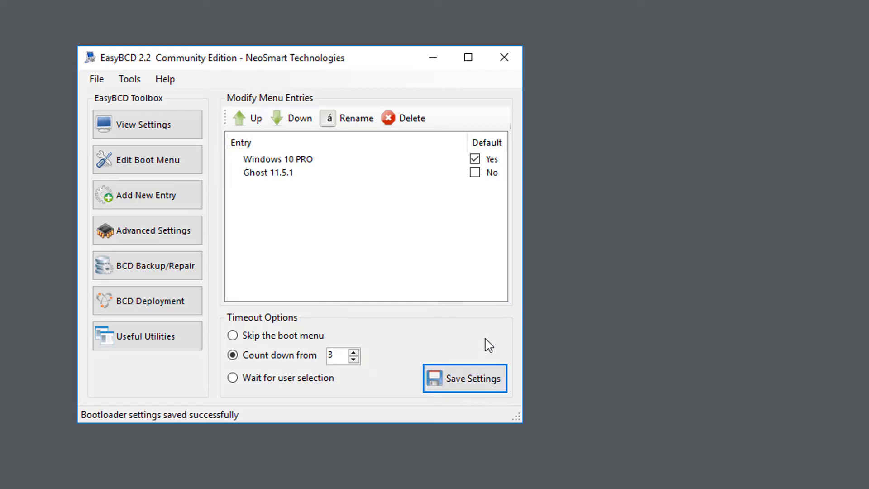
{"action": "left_click", "coordinate": [144, 124]}
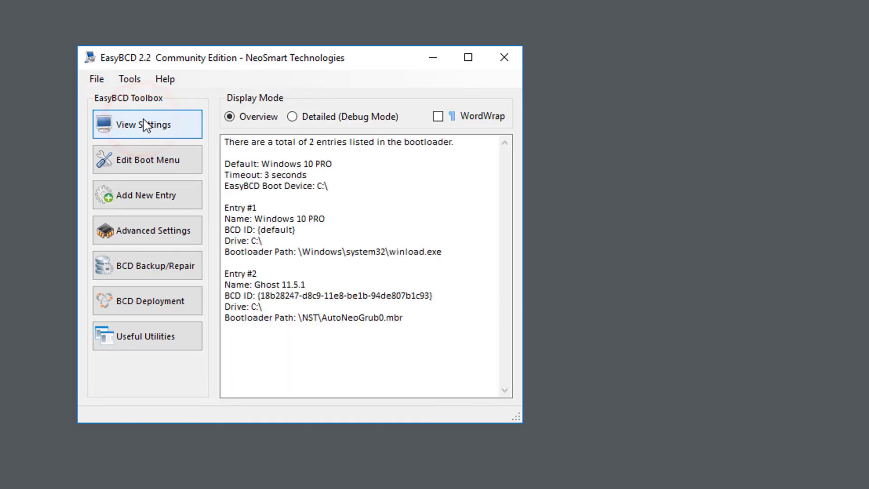